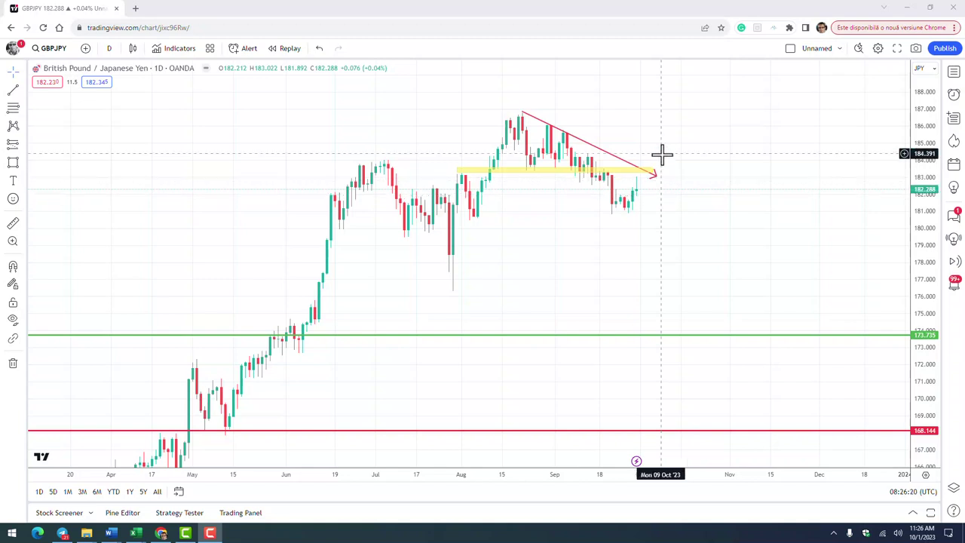
Draw a horizontal line at about 180.056 on the daily GBPJPY chart, below the latest candles.
{"action": "left_click_drag", "start_coordinate": [928, 268], "coordinate": [926, 208]}
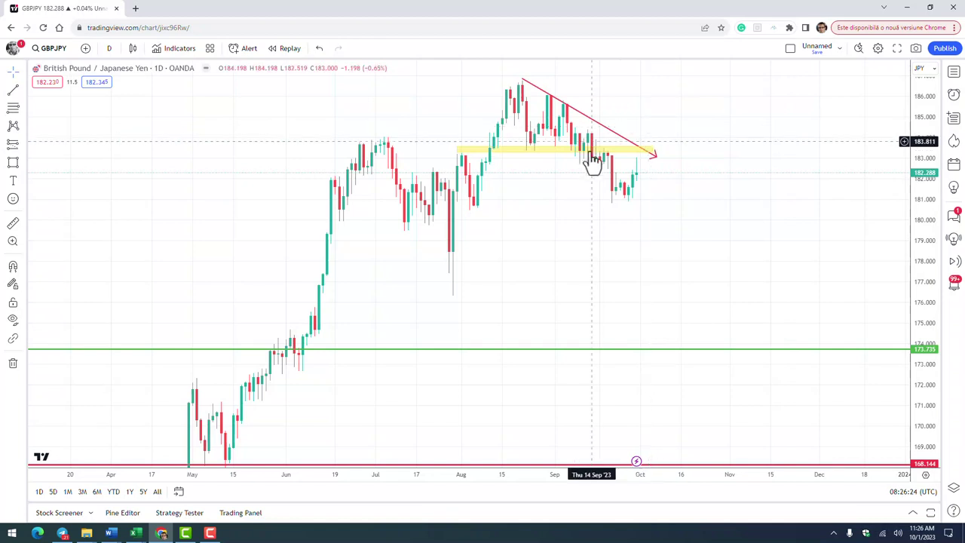
{"action": "left_click", "coordinate": [641, 152]}
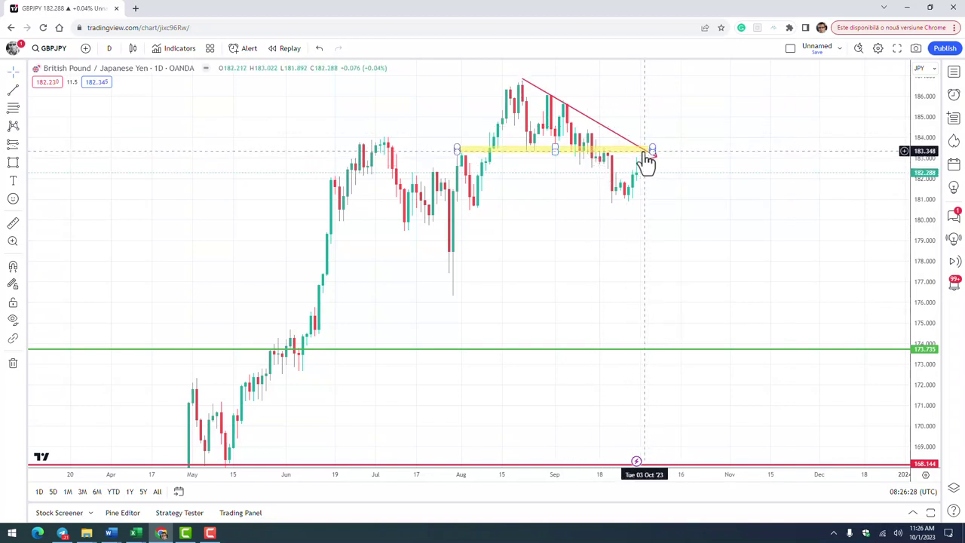
{"action": "left_click", "coordinate": [168, 171]}
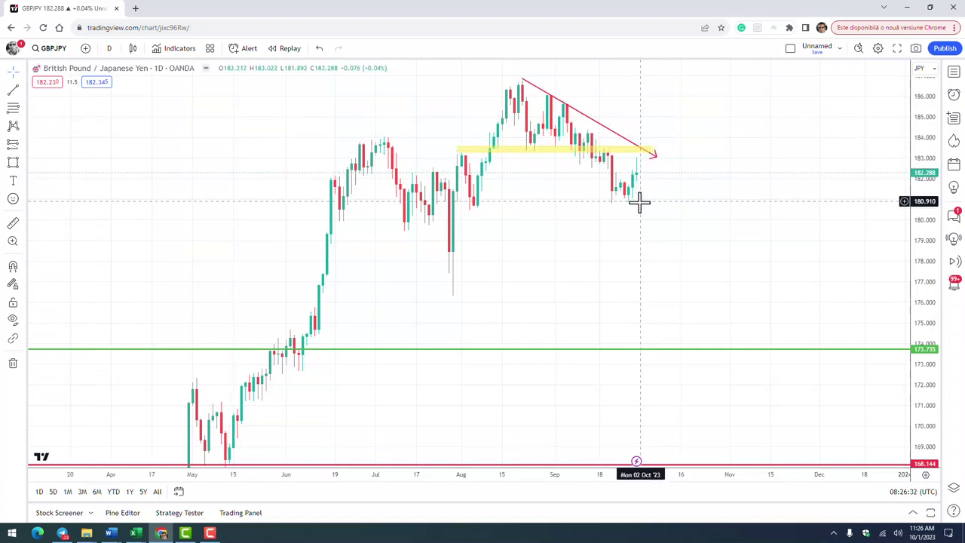
{"action": "left_click", "coordinate": [25, 92]}
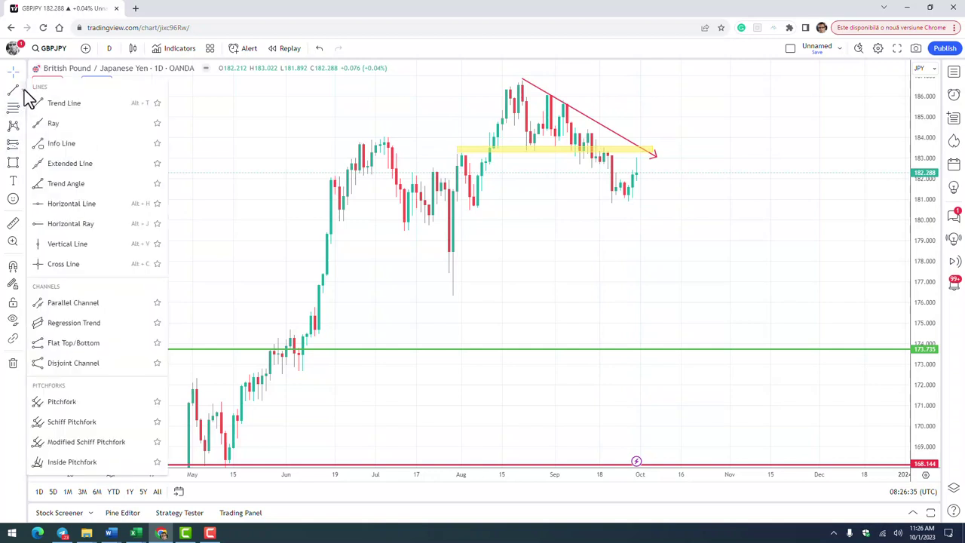
{"action": "left_click", "coordinate": [64, 205]}
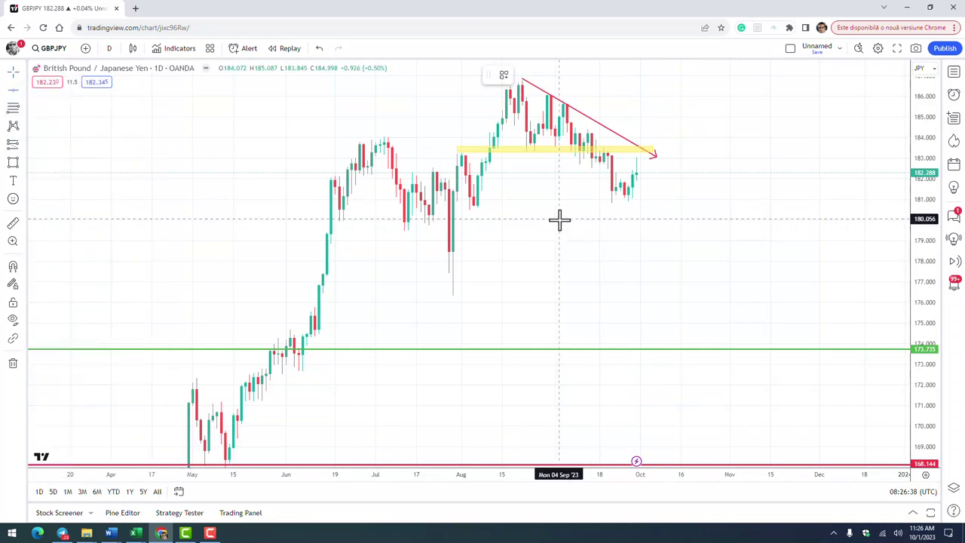
{"action": "left_click", "coordinate": [559, 220]}
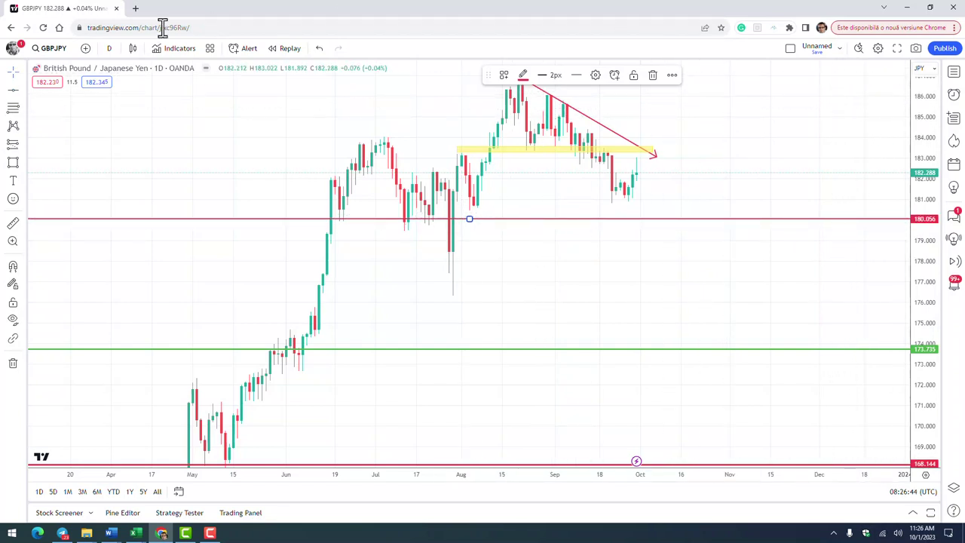
Switch the GBPJPY chart to the 1-hour timeframe and frame the latest candles.
{"action": "left_click", "coordinate": [109, 48]}
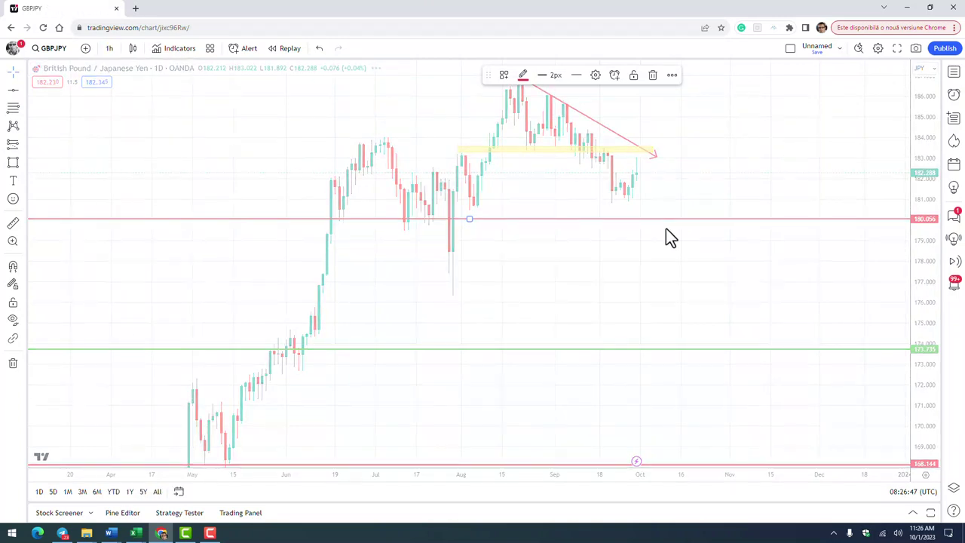
{"action": "left_click_drag", "start_coordinate": [921, 204], "coordinate": [922, 64]}
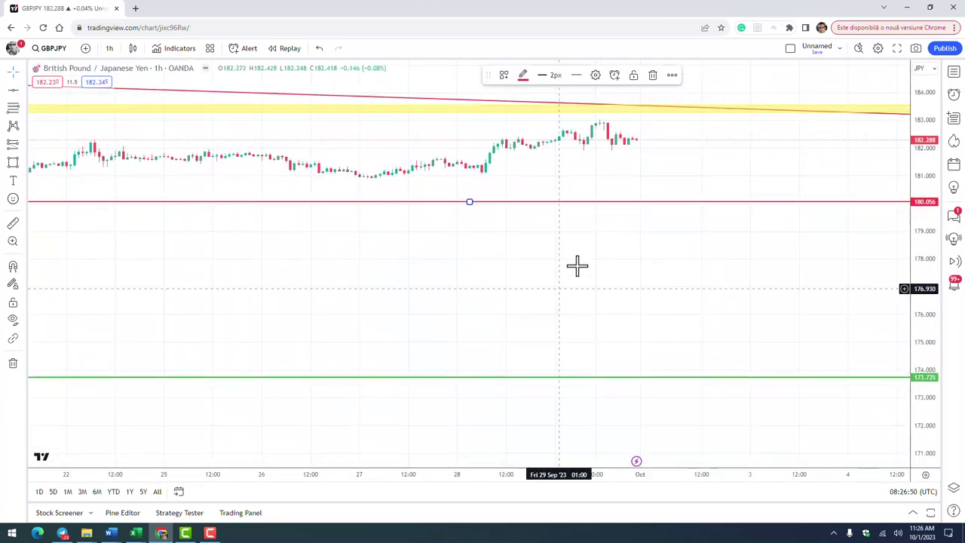
{"action": "left_click_drag", "start_coordinate": [606, 388], "coordinate": [655, 377]}
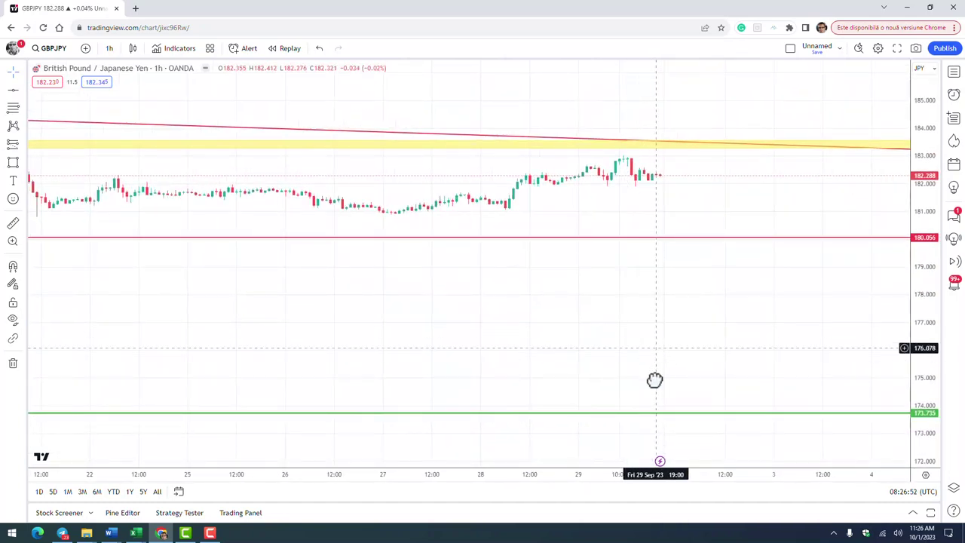
{"action": "left_click_drag", "start_coordinate": [929, 302], "coordinate": [888, 128]}
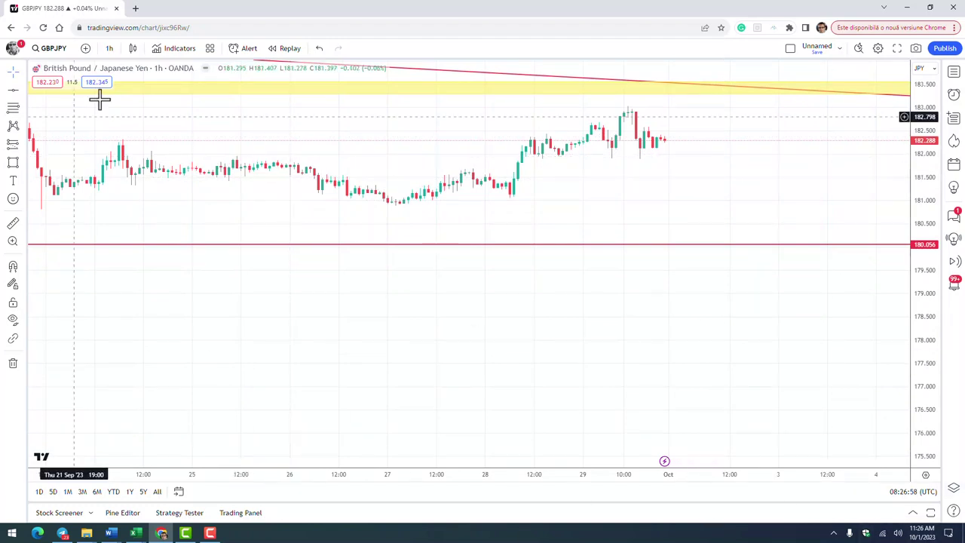
Draw a second horizontal line at about 181.987, along the recent hourly lows.
{"action": "left_click", "coordinate": [25, 91]}
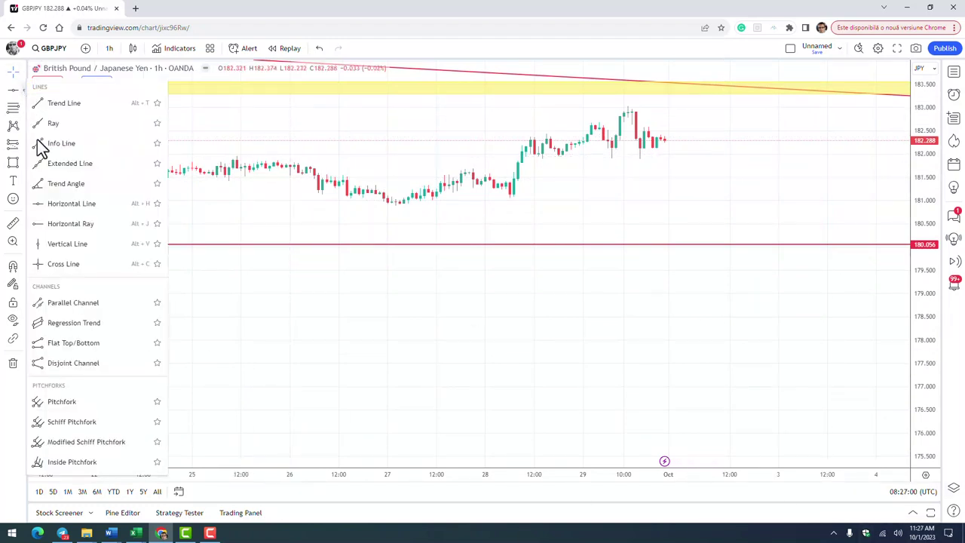
{"action": "left_click", "coordinate": [94, 203]}
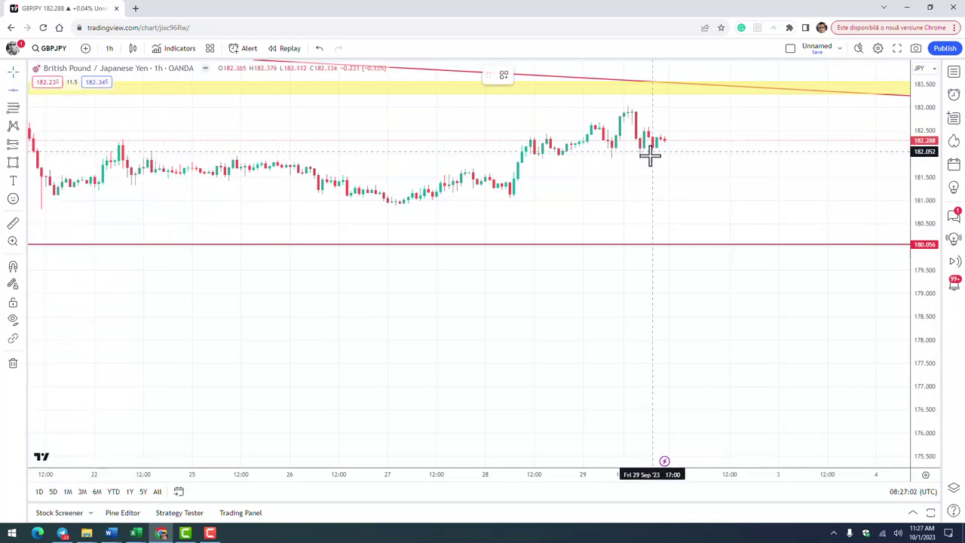
{"action": "left_click", "coordinate": [650, 154]}
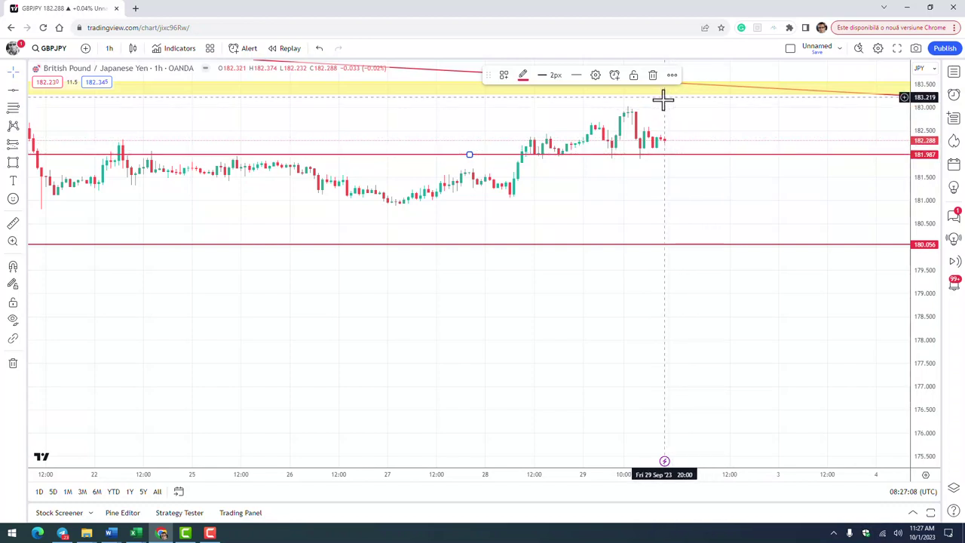
Place a Short Position with entry at 181.987, stop at about 183.133 and target at about 180.053, on the lower red line.
{"action": "left_click", "coordinate": [25, 112]}
{"action": "left_click", "coordinate": [23, 145]}
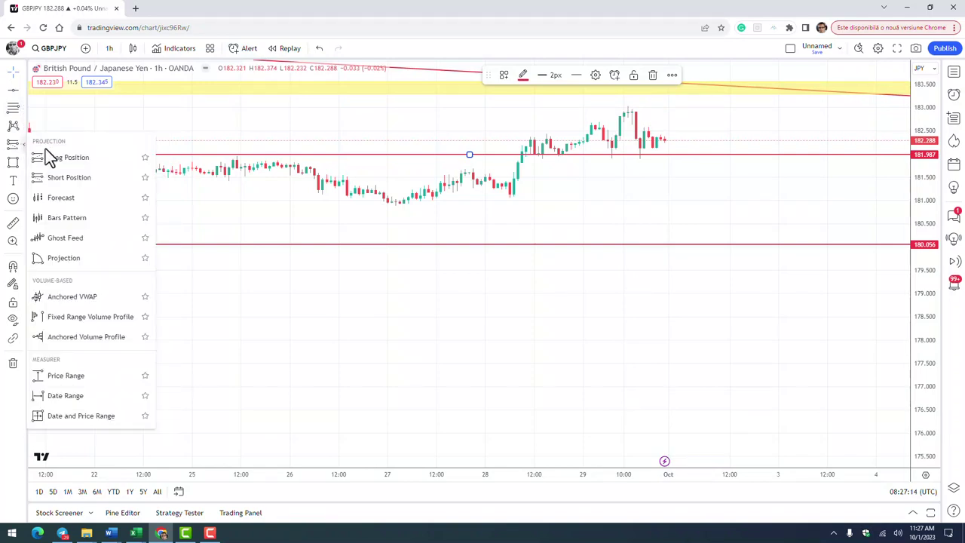
{"action": "left_click", "coordinate": [72, 179]}
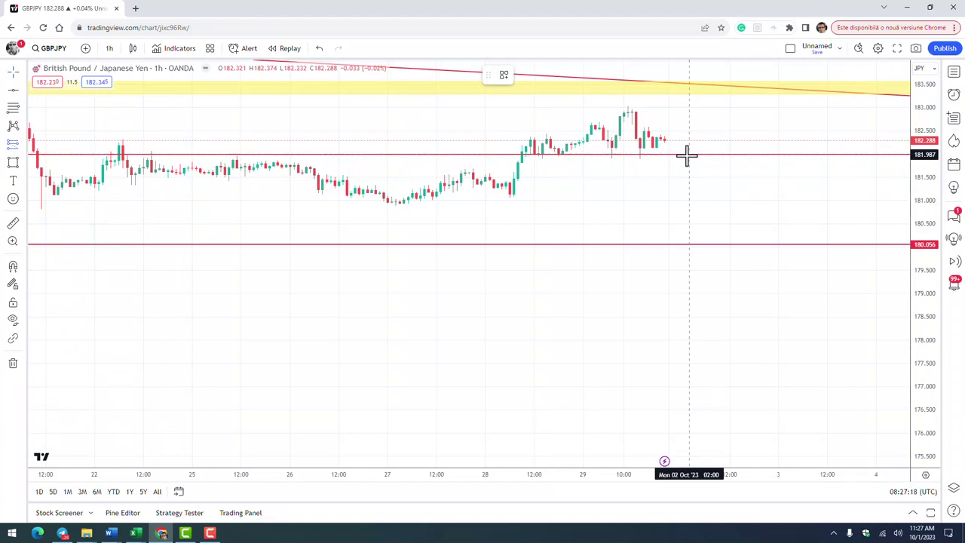
{"action": "left_click", "coordinate": [688, 155]}
{"action": "left_click_drag", "start_coordinate": [689, 125], "coordinate": [689, 99]}
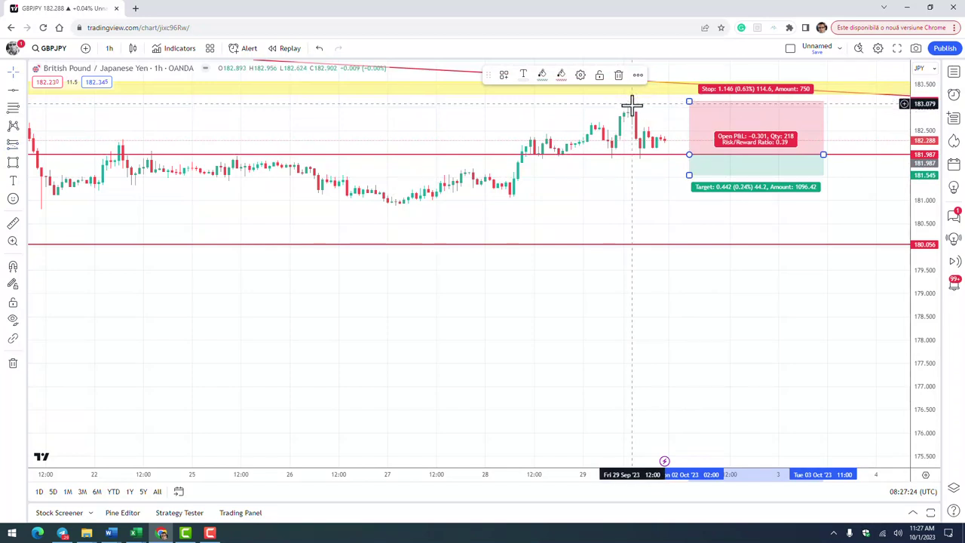
{"action": "left_click_drag", "start_coordinate": [689, 175], "coordinate": [688, 244]}
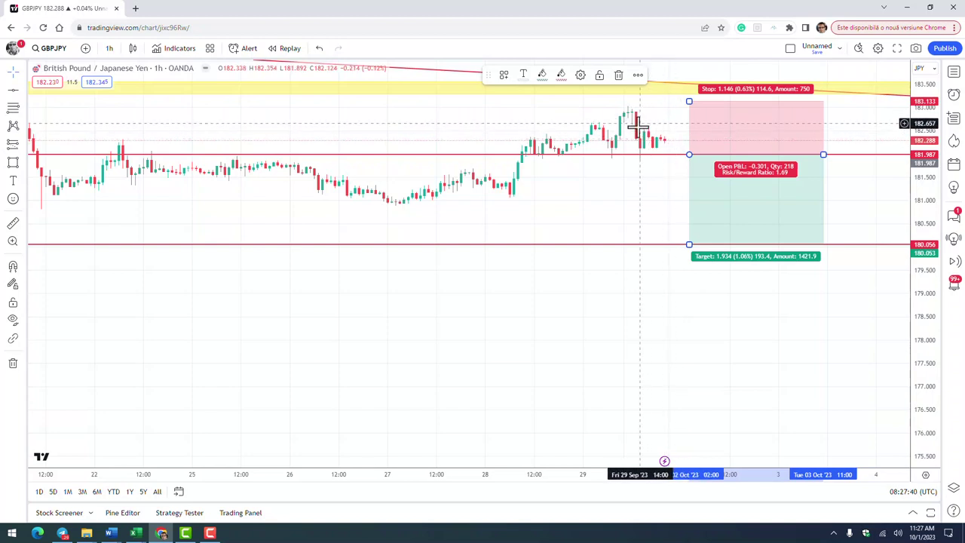
Change the chart symbol to EURJPY from OANDA.
{"action": "left_click_drag", "start_coordinate": [933, 119], "coordinate": [925, 190]}
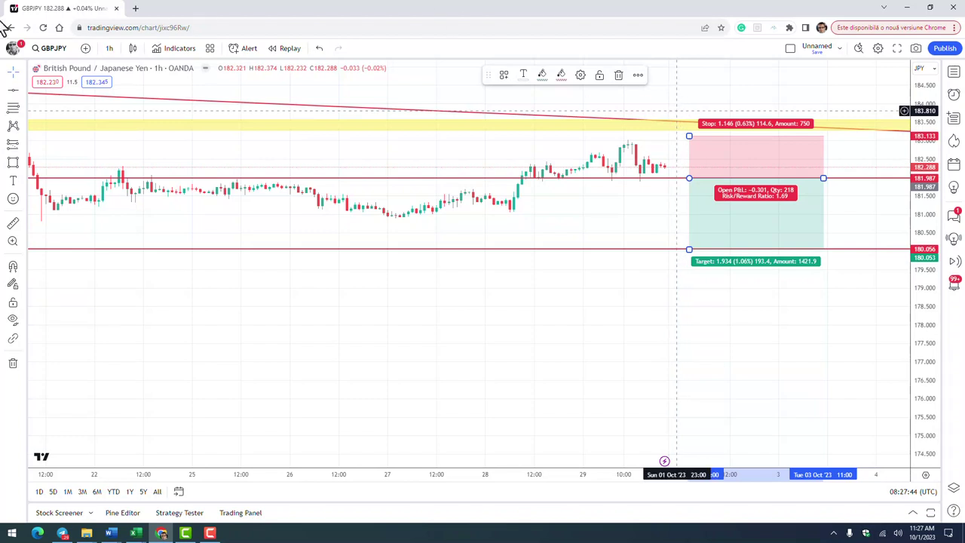
{"action": "left_click", "coordinate": [52, 49]}
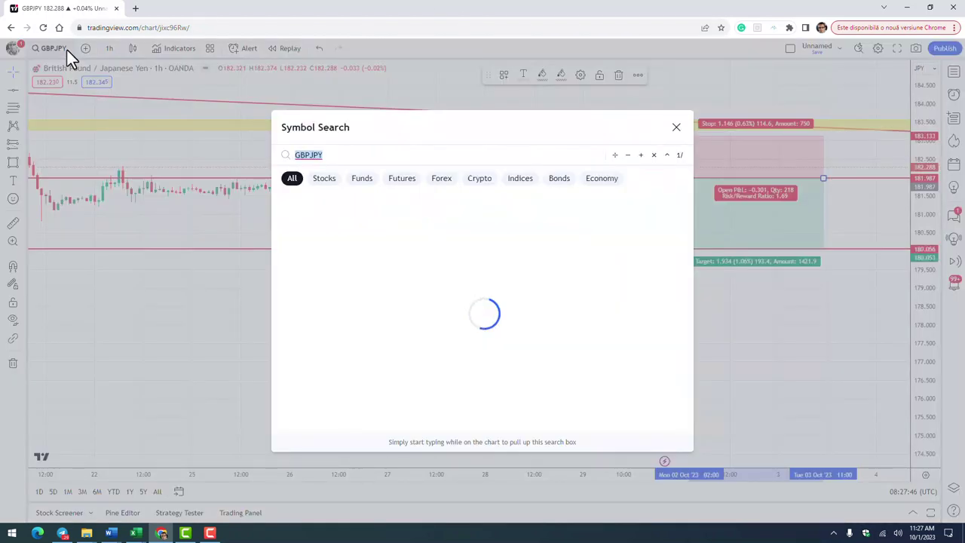
{"action": "type", "text": "EUR"}
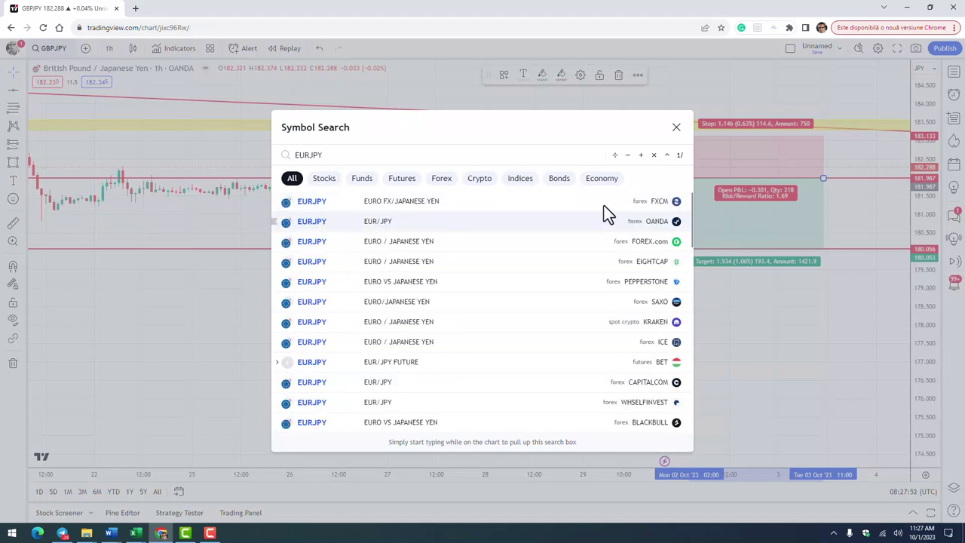
{"action": "left_click", "coordinate": [607, 215]}
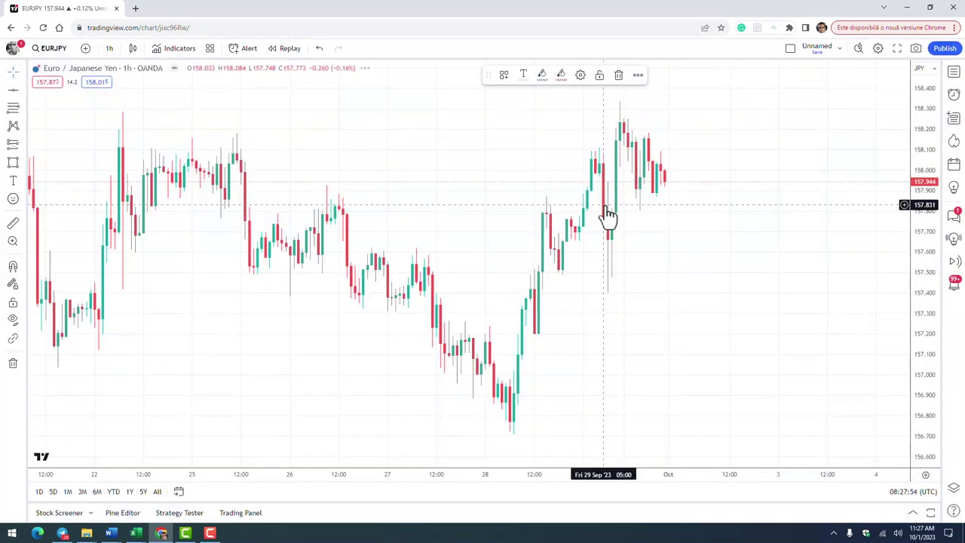
Switch the EURJPY chart to the 1-day timeframe and frame the recent candles with the marked levels.
{"action": "scroll", "coordinate": [606, 205], "scroll_direction": "down", "scroll_amount": 5}
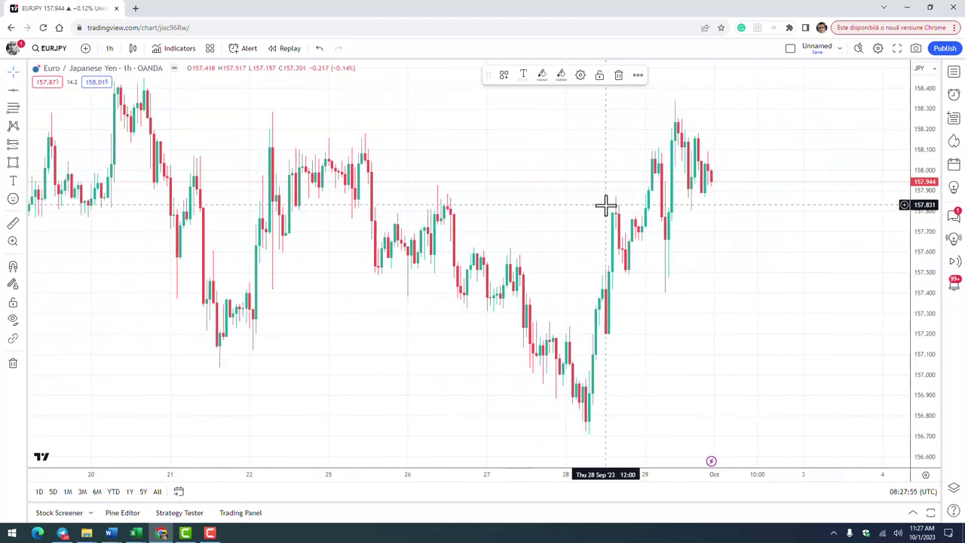
{"action": "left_click", "coordinate": [109, 48]}
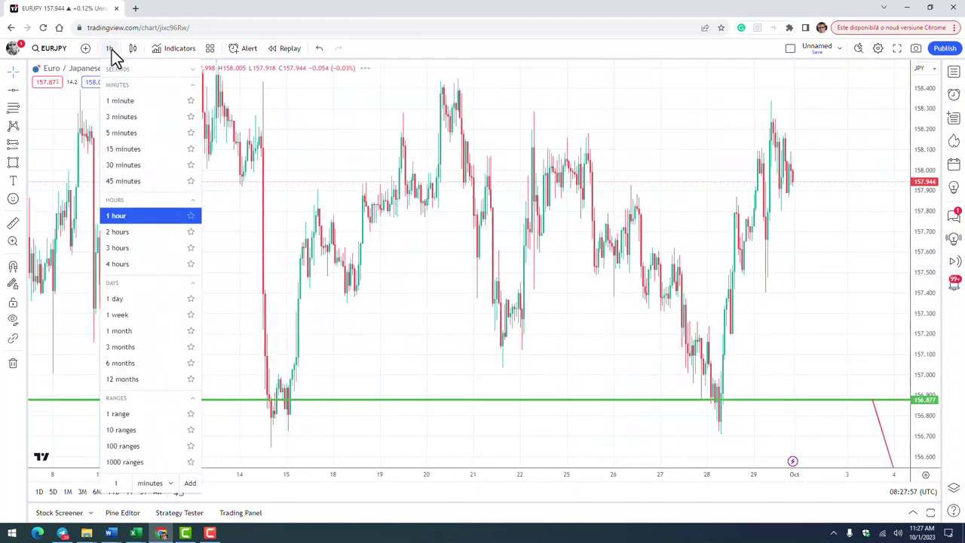
{"action": "left_click", "coordinate": [142, 299]}
{"action": "left_click_drag", "start_coordinate": [924, 121], "coordinate": [879, 442]}
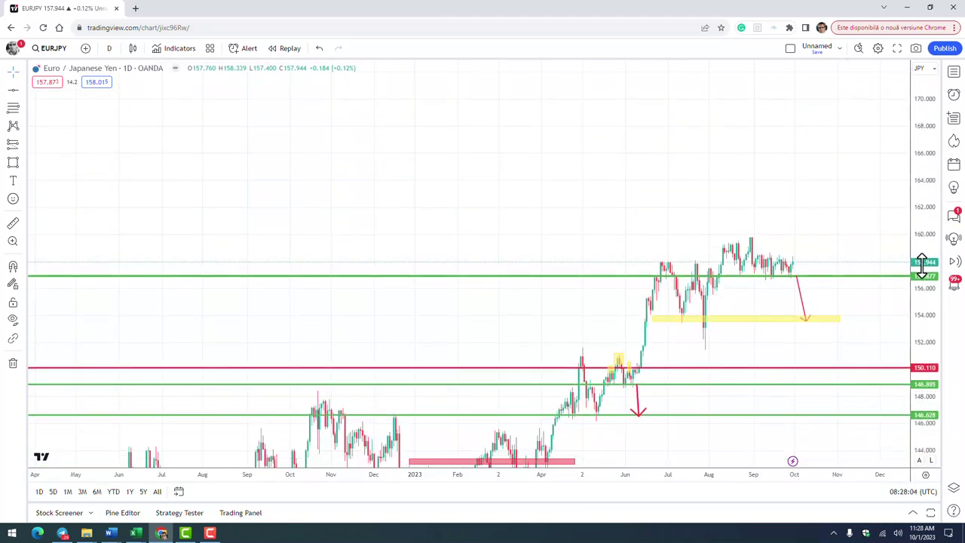
{"action": "left_click_drag", "start_coordinate": [762, 179], "coordinate": [584, 138]}
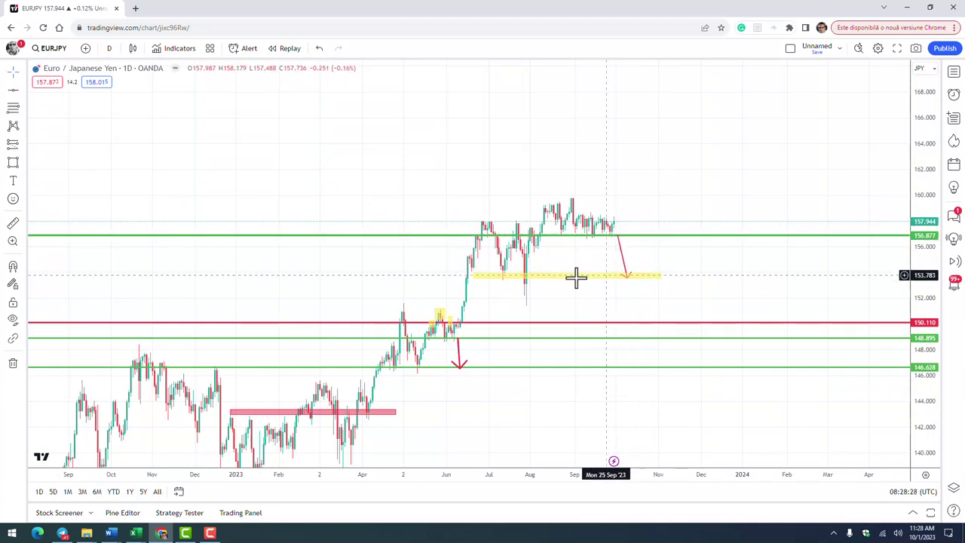
Place a Short Position with entry at about 156.826, stop at about 158.581 and target at about 153.744, on the yellow zone.
{"action": "left_click", "coordinate": [27, 151]}
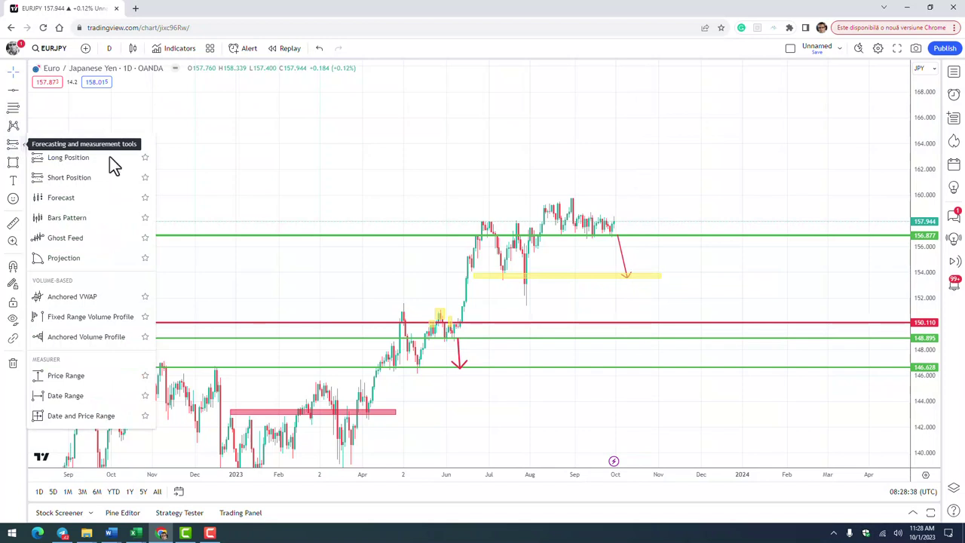
{"action": "left_click", "coordinate": [71, 179]}
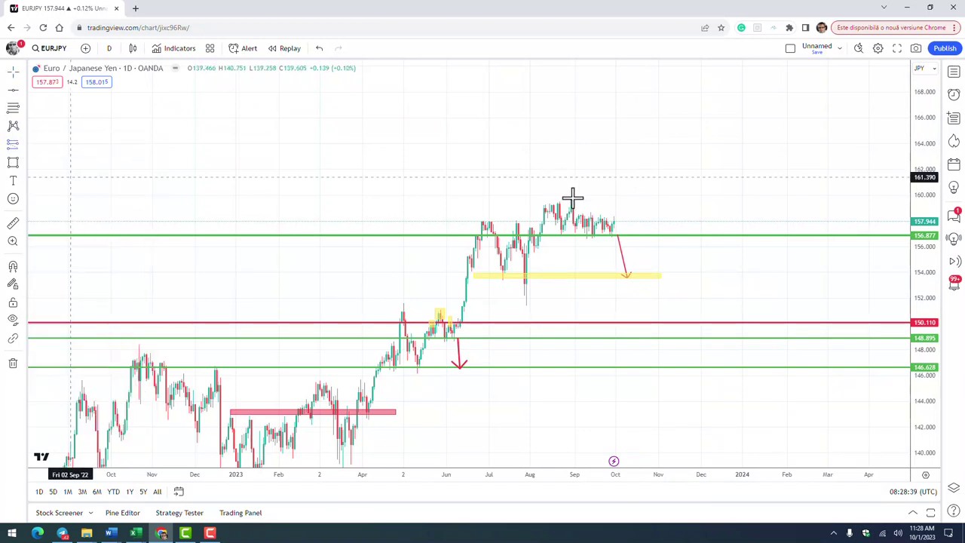
{"action": "left_click", "coordinate": [639, 236]}
{"action": "left_click_drag", "start_coordinate": [639, 171], "coordinate": [627, 213]}
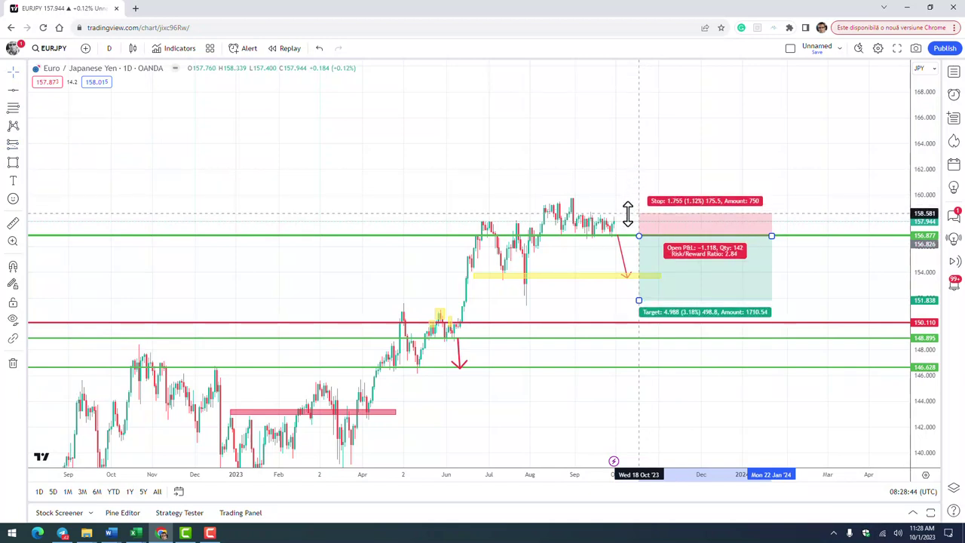
{"action": "left_click_drag", "start_coordinate": [638, 301], "coordinate": [636, 276]}
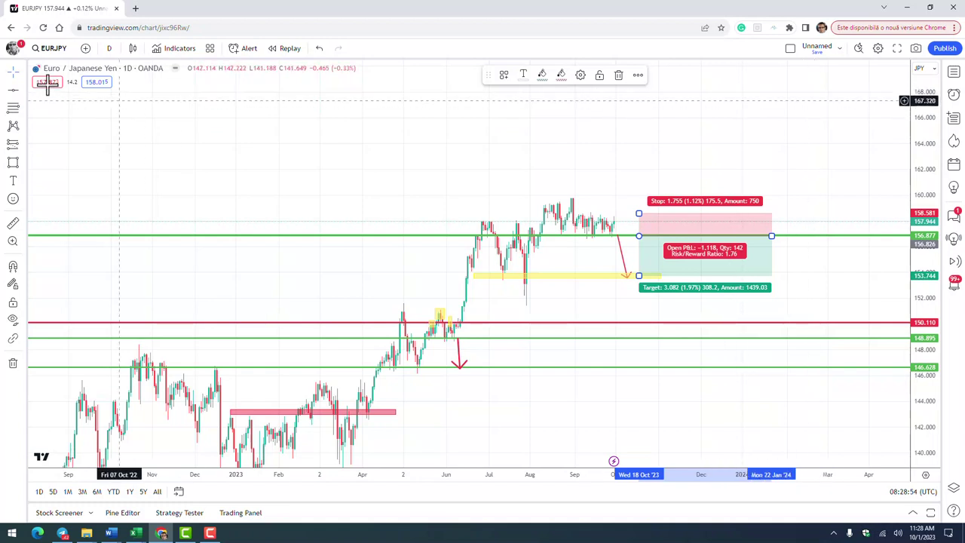
Change the chart symbol to CADJPY from OANDA and frame the latest daily candles.
{"action": "left_click", "coordinate": [69, 52]}
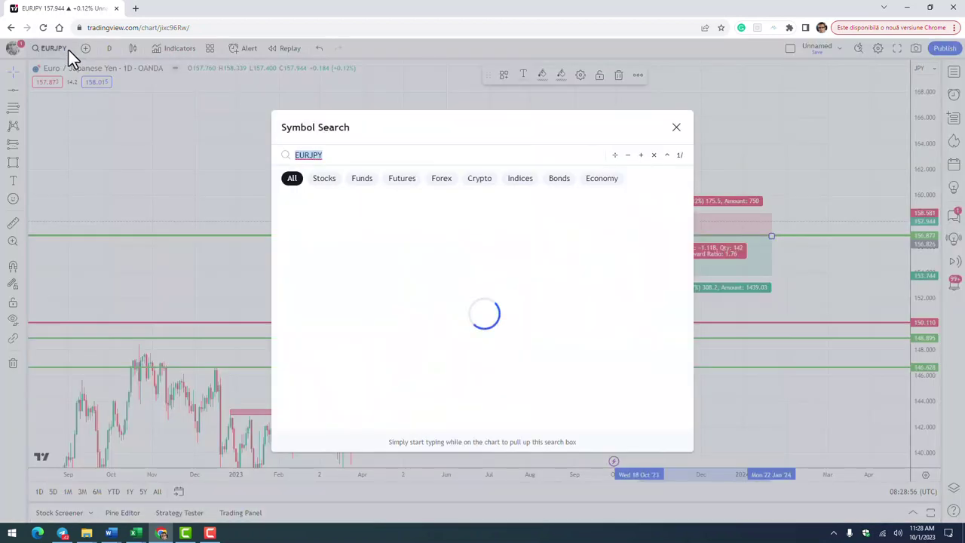
{"action": "type", "text": "CA"}
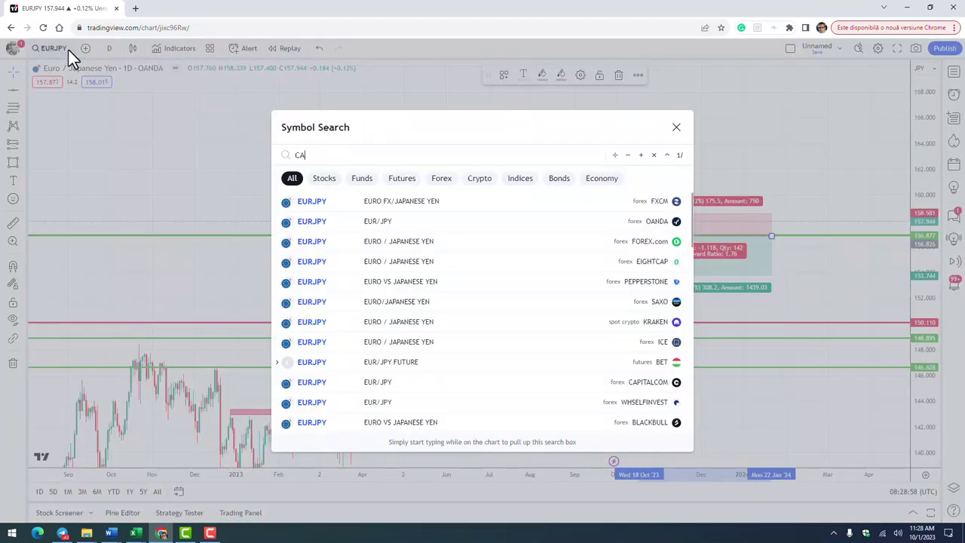
{"action": "type", "text": "DJPY"}
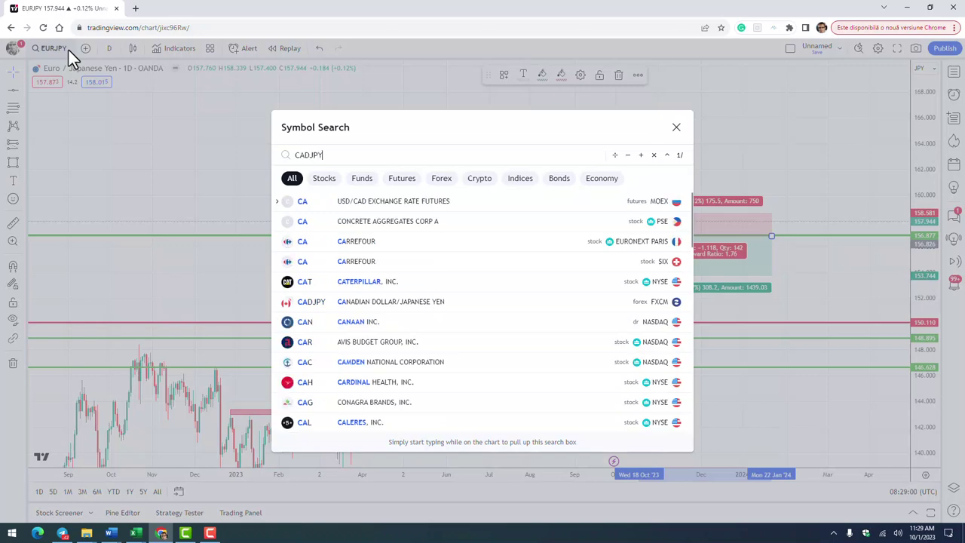
{"action": "left_click", "coordinate": [378, 220]}
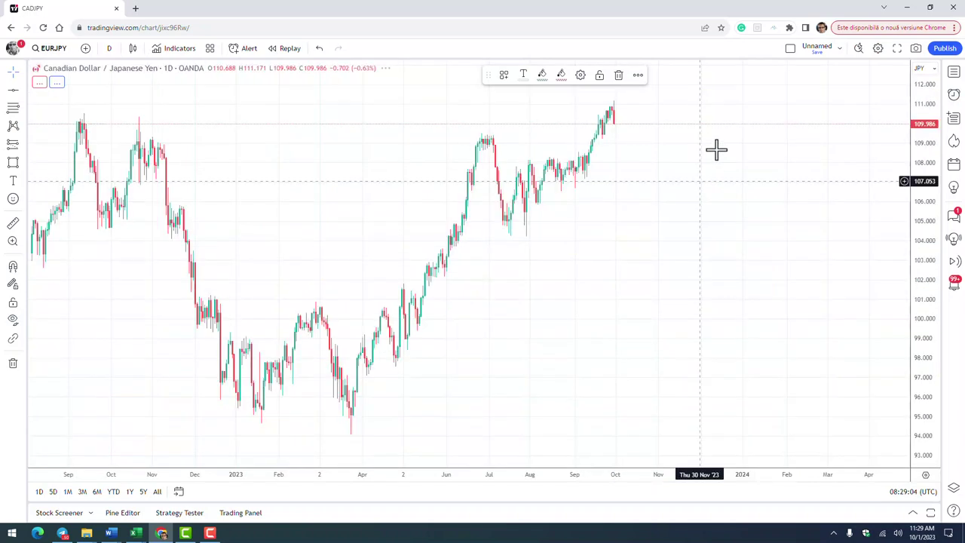
{"action": "left_click_drag", "start_coordinate": [700, 347], "coordinate": [712, 371]}
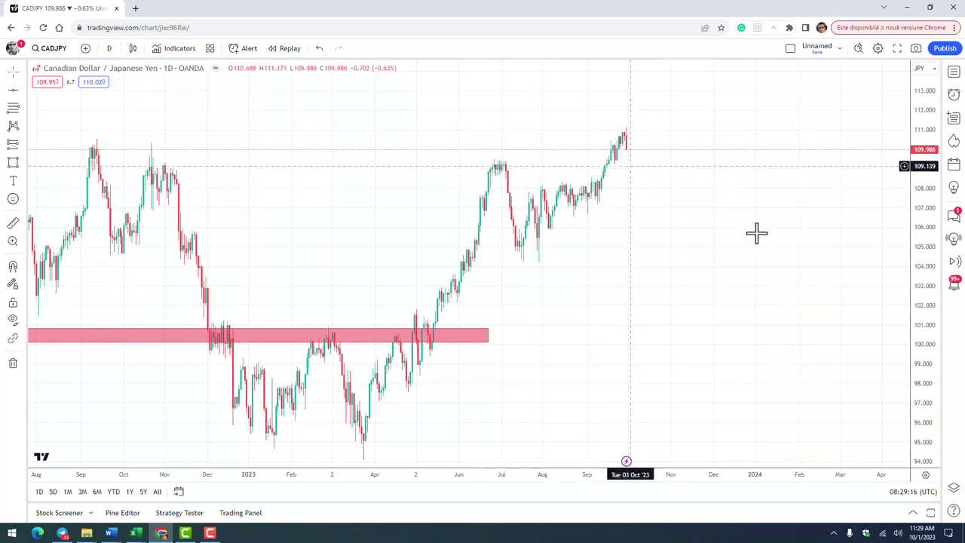
{"action": "left_click_drag", "start_coordinate": [597, 317], "coordinate": [661, 362]}
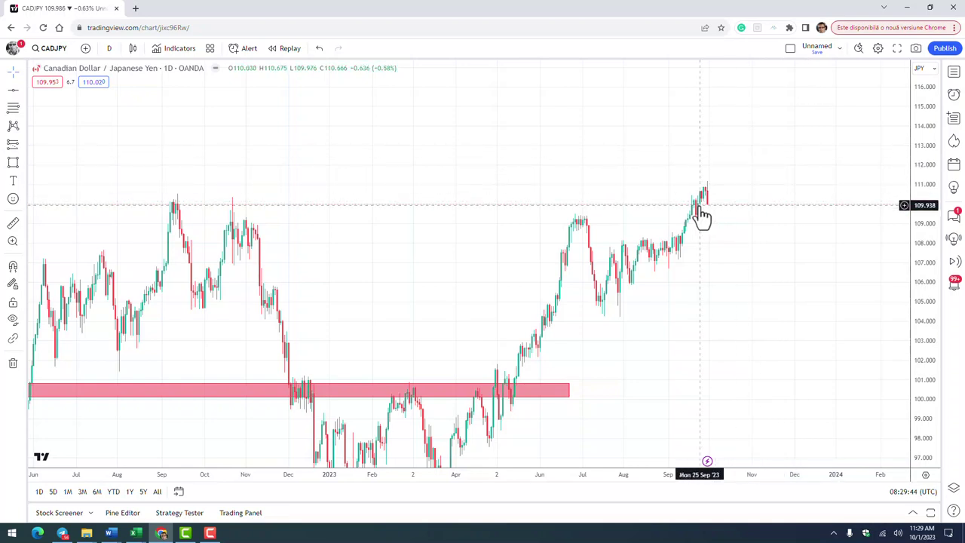
Switch the CADJPY chart to the 1-week timeframe and review the recent highs against the earlier 2022 peaks.
{"action": "left_click", "coordinate": [110, 49]}
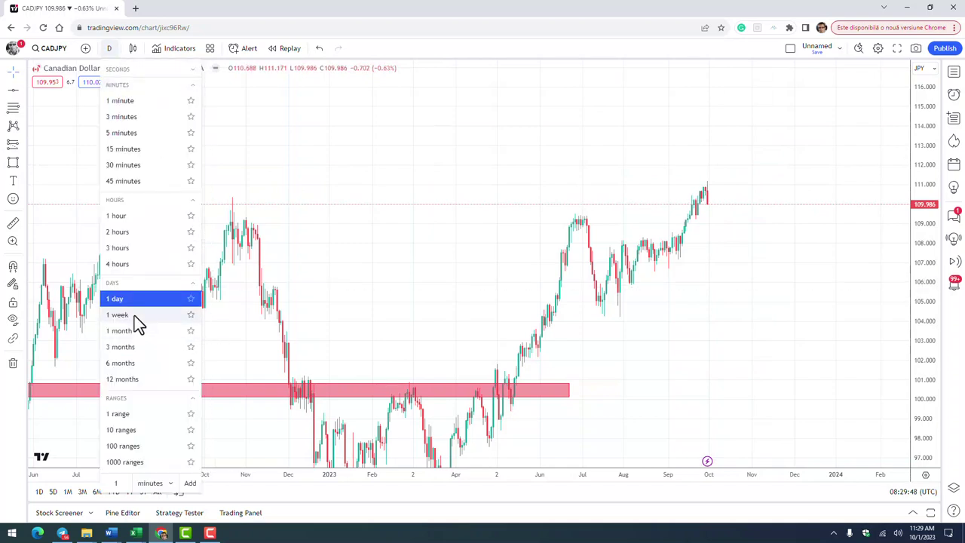
{"action": "key", "text": "Down"}
{"action": "key", "text": "Return"}
{"action": "scroll", "coordinate": [857, 204], "scroll_direction": "up", "scroll_amount": 5}
{"action": "left_click_drag", "start_coordinate": [573, 286], "coordinate": [737, 256]}
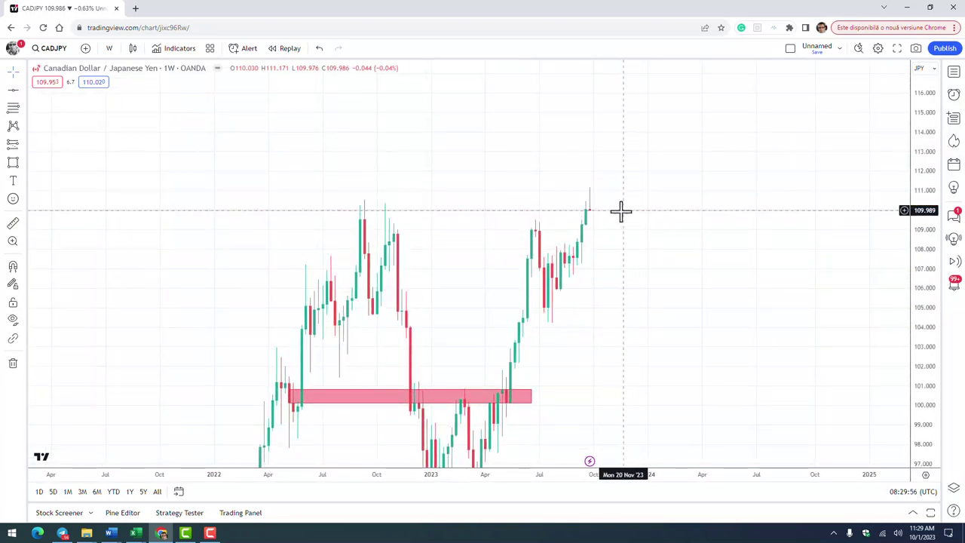
{"action": "left_click_drag", "start_coordinate": [918, 170], "coordinate": [917, 198]}
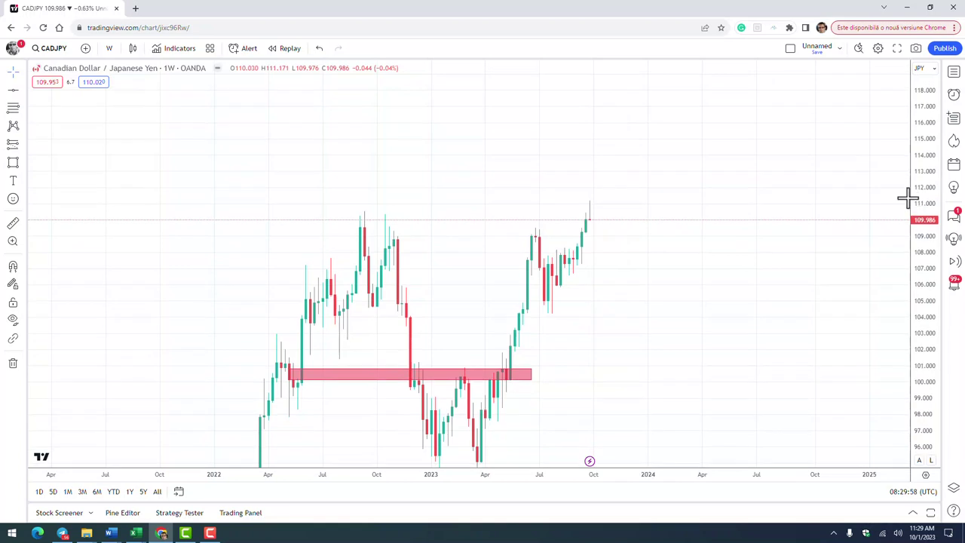
Switch the CADJPY chart to the 4-hour timeframe and frame the rise from April to October.
{"action": "left_click", "coordinate": [110, 49]}
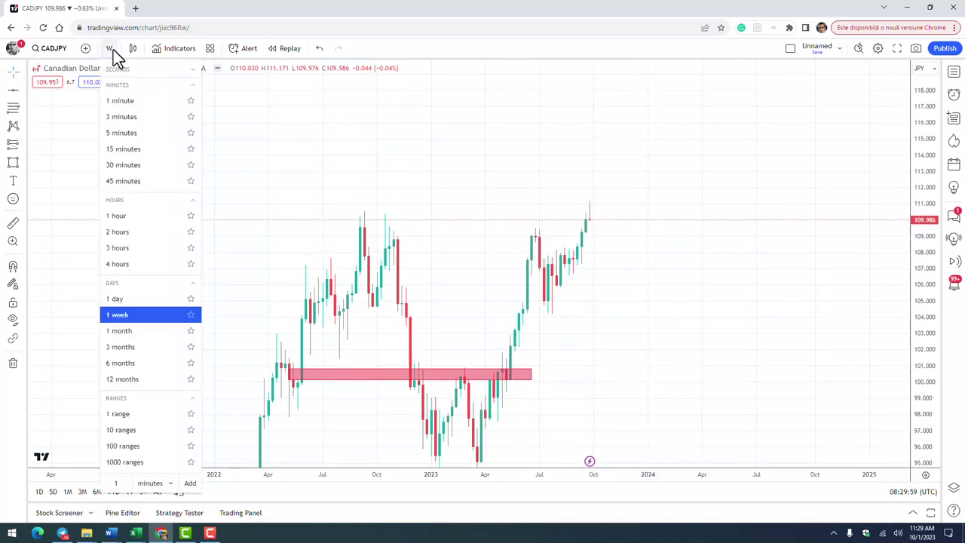
{"action": "left_click", "coordinate": [131, 264]}
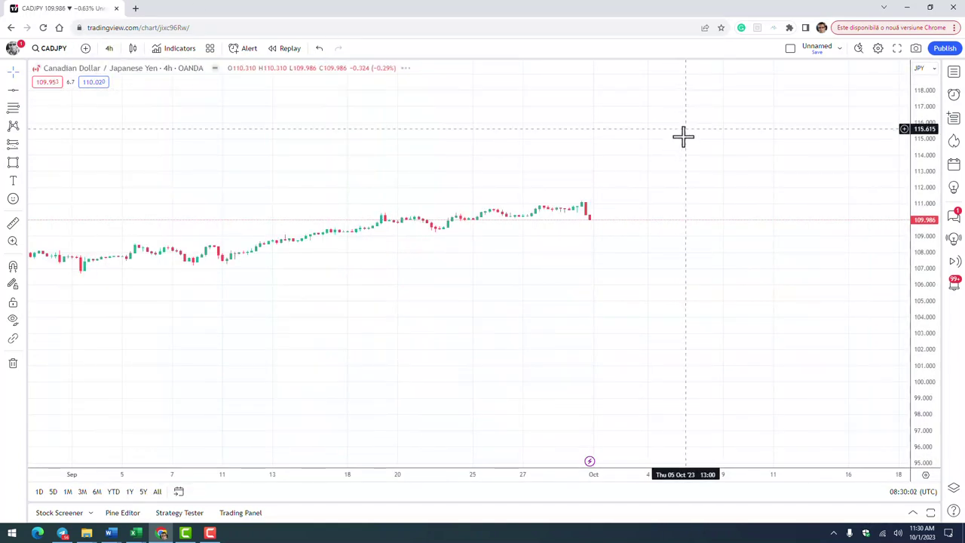
{"action": "scroll", "coordinate": [683, 138], "scroll_direction": "down", "scroll_amount": 5}
{"action": "scroll", "coordinate": [683, 138], "scroll_direction": "down", "scroll_amount": 3}
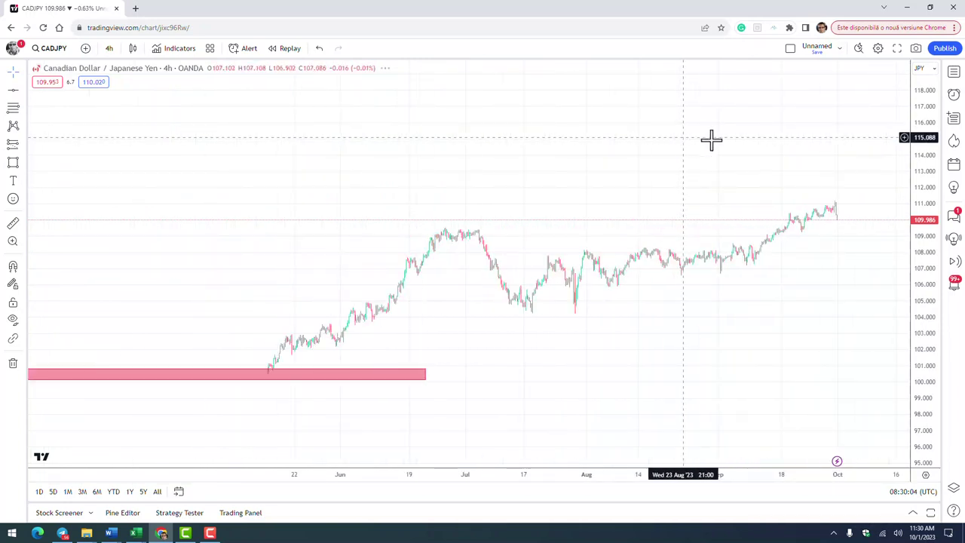
{"action": "left_click_drag", "start_coordinate": [653, 155], "coordinate": [573, 187]}
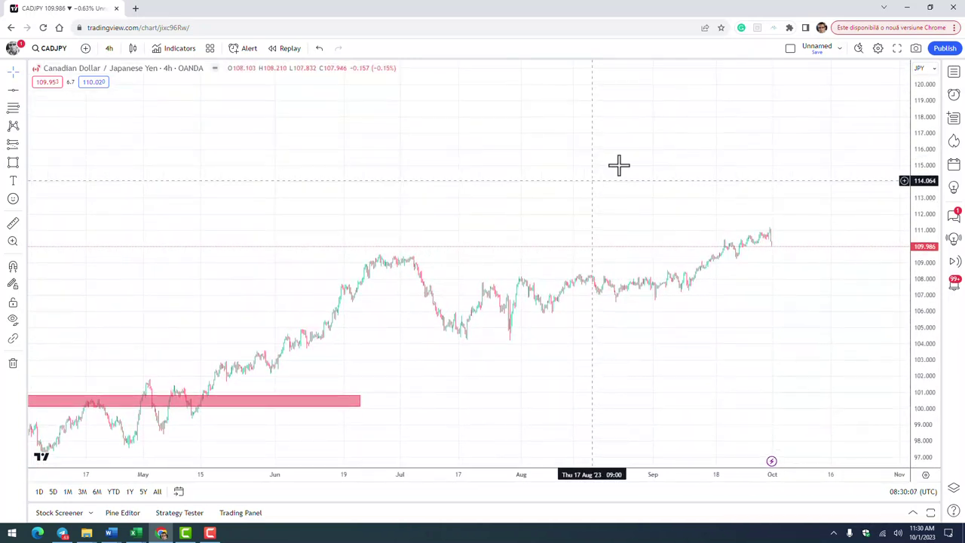
Draw a trend line under the rising lows from about 104.790 on 28 Jul '23 to about 109.505 on 13 Oct '23.
{"action": "left_click", "coordinate": [25, 91]}
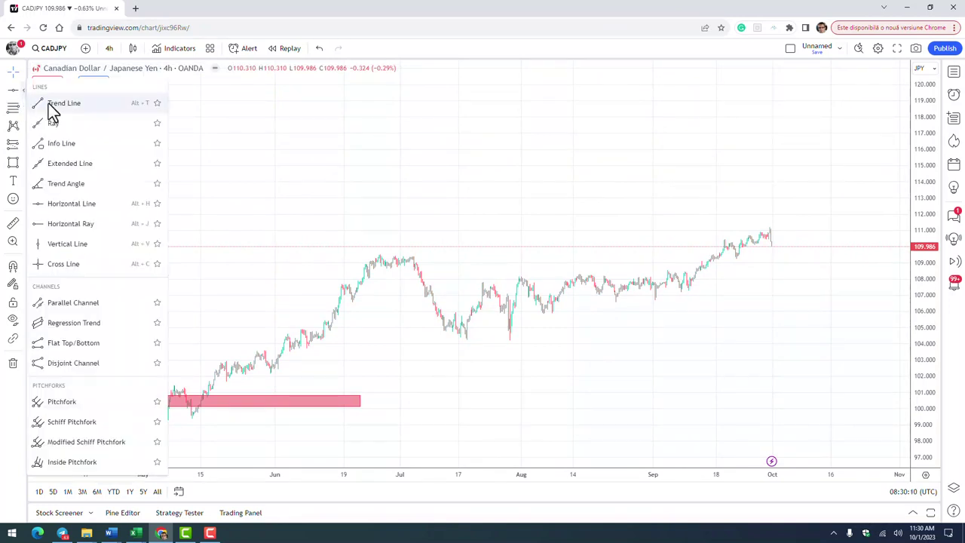
{"action": "left_click", "coordinate": [51, 110]}
{"action": "left_click", "coordinate": [511, 330]}
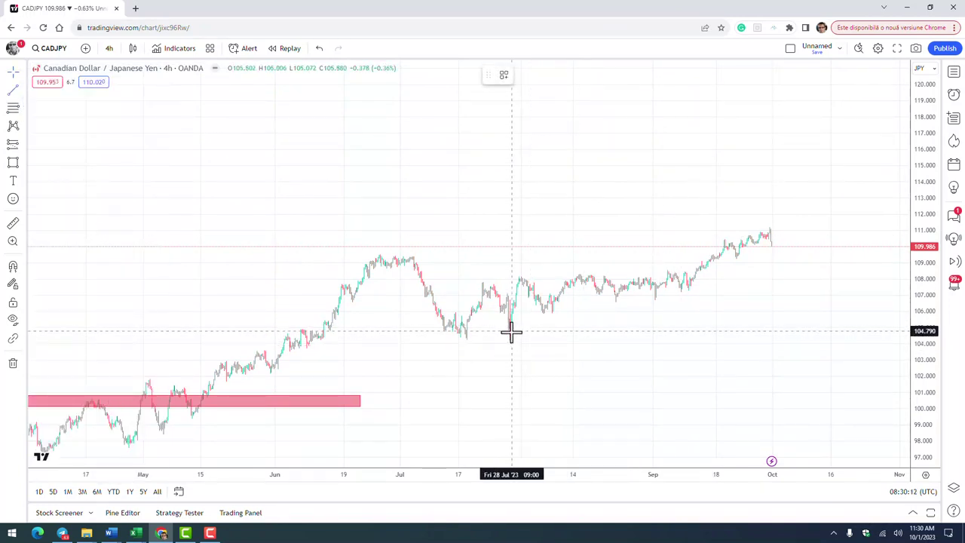
{"action": "left_click", "coordinate": [825, 256]}
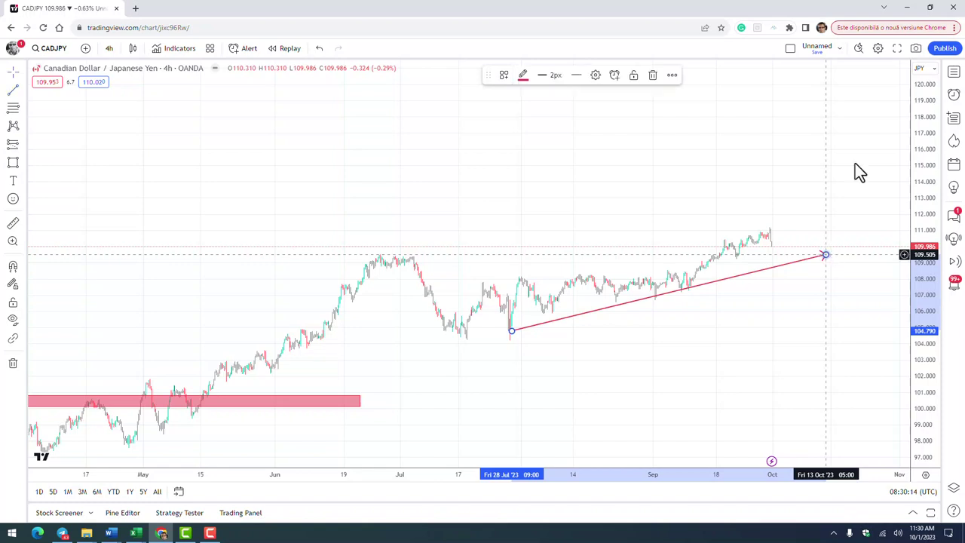
Draw a steeper trend line from about 107.581 on 11 Sep '23 to about 111.118 on 5 Oct '23.
{"action": "left_click", "coordinate": [27, 96]}
{"action": "left_click", "coordinate": [758, 224]}
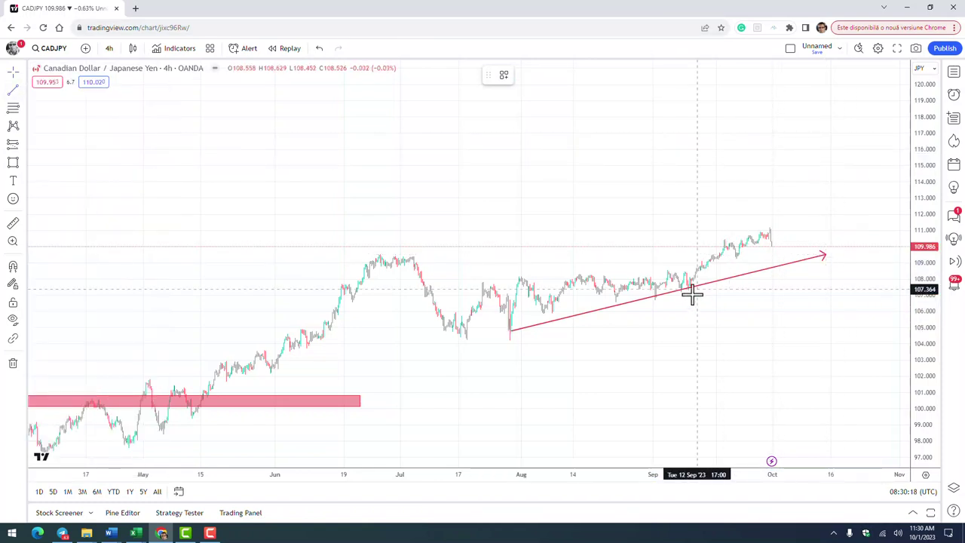
{"action": "left_click", "coordinate": [691, 285]}
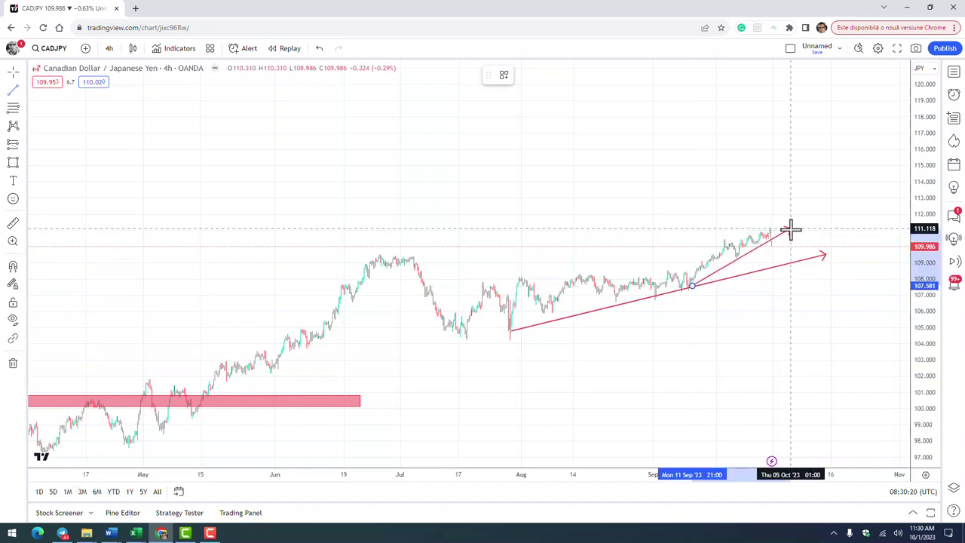
{"action": "left_click", "coordinate": [790, 229]}
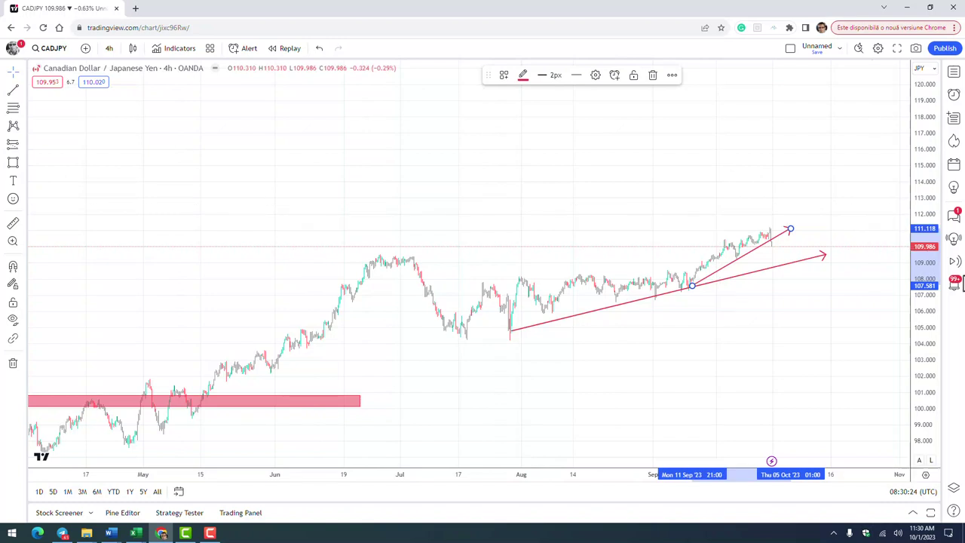
Switch the CADJPY chart to the 1-day timeframe and frame both trend lines together with the red zone.
{"action": "left_click_drag", "start_coordinate": [935, 301], "coordinate": [922, 83]}
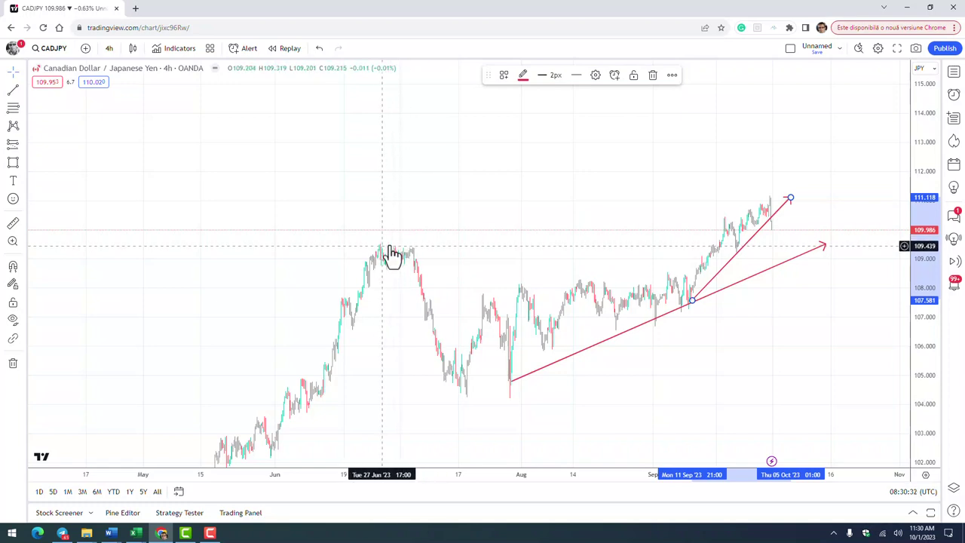
{"action": "left_click", "coordinate": [396, 252]}
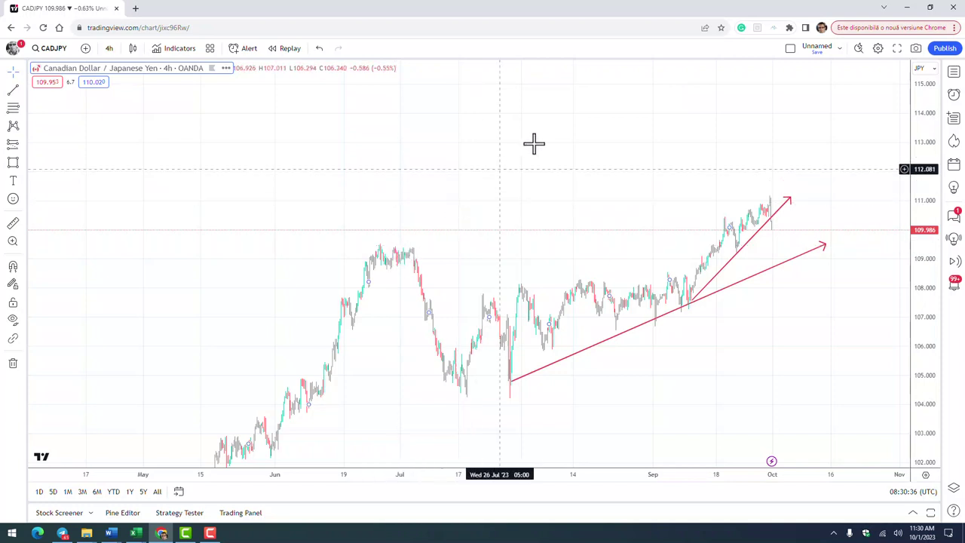
{"action": "left_click", "coordinate": [110, 48]}
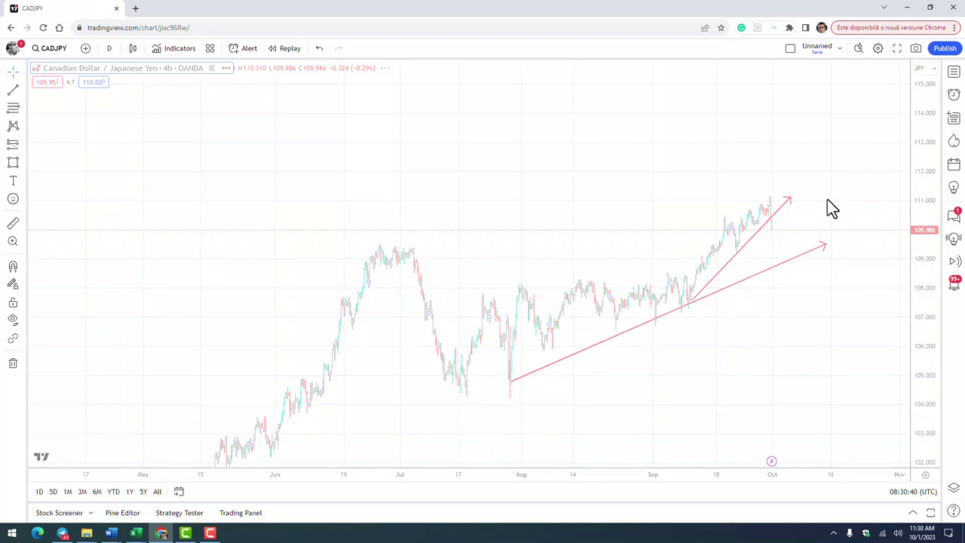
{"action": "scroll", "coordinate": [820, 204], "scroll_direction": "up", "scroll_amount": 5}
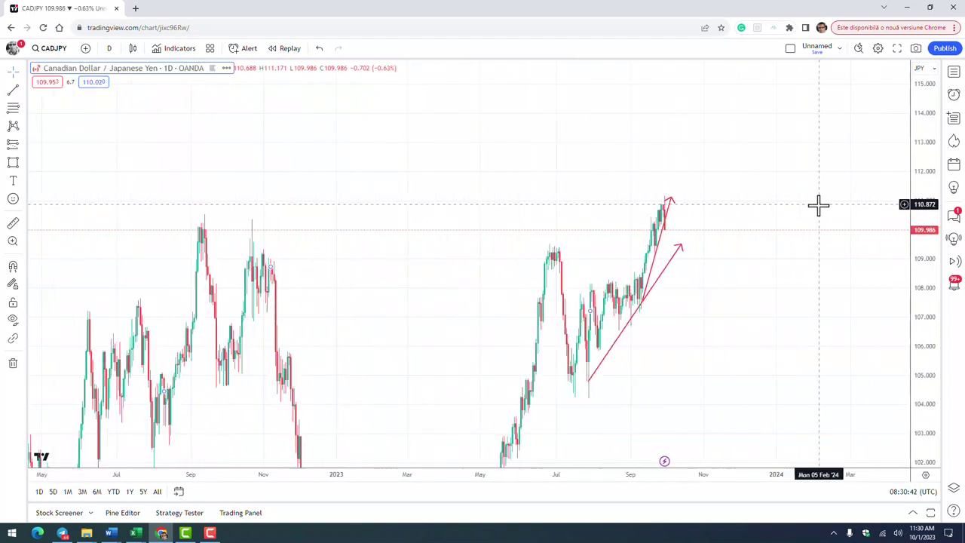
{"action": "left_click_drag", "start_coordinate": [932, 155], "coordinate": [933, 309]}
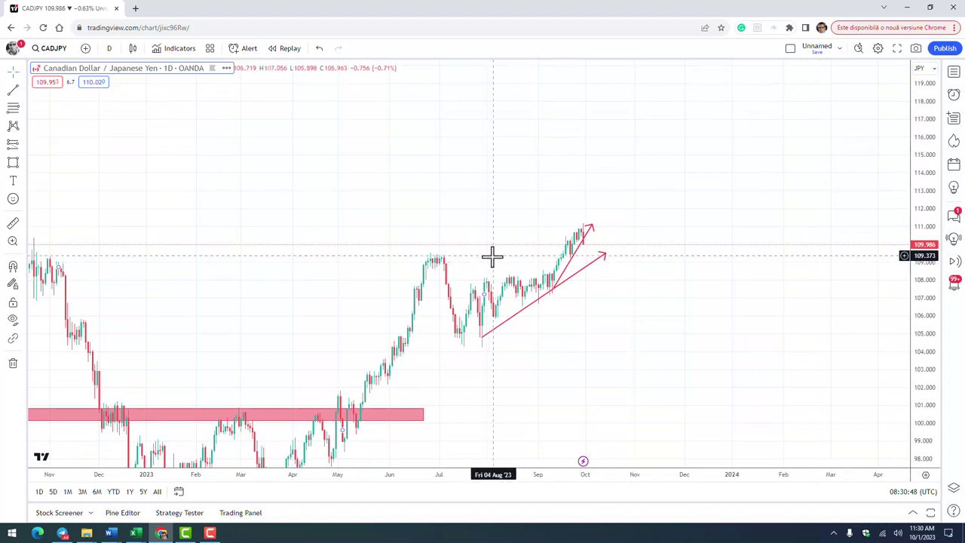
Place a horizontal line at about 109.401 along the late June and early July highs and color it black.
{"action": "left_click", "coordinate": [24, 91]}
{"action": "key", "text": "alt+h"}
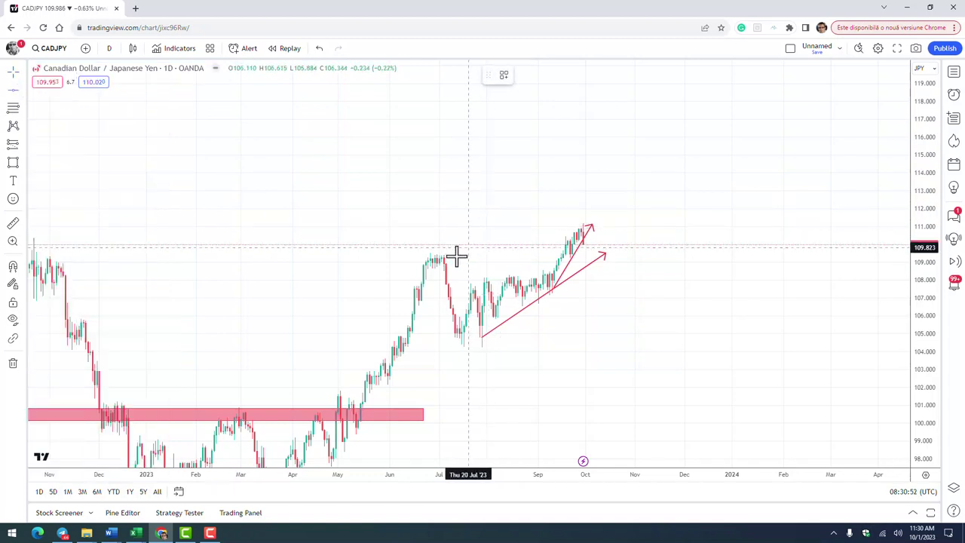
{"action": "left_click", "coordinate": [456, 256]}
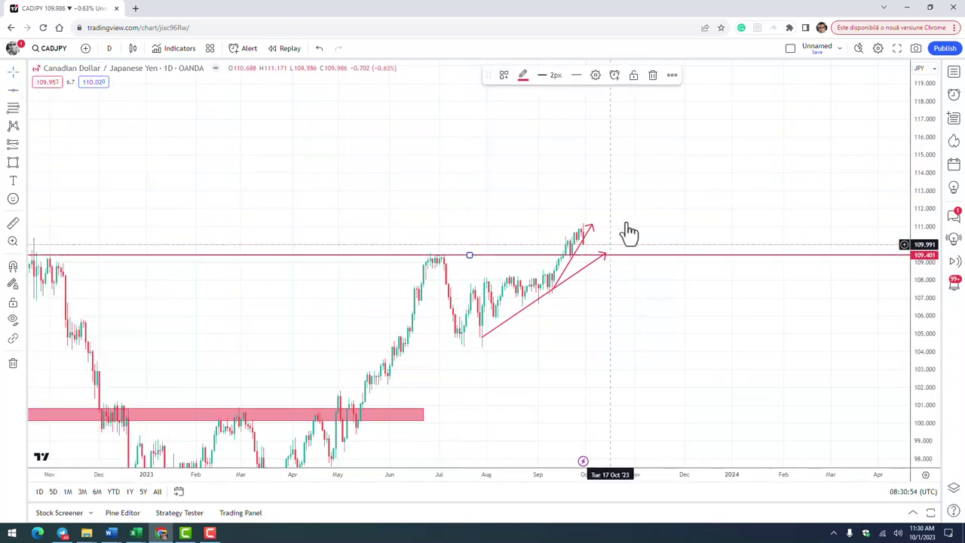
{"action": "left_click", "coordinate": [523, 76]}
{"action": "left_click", "coordinate": [605, 97]}
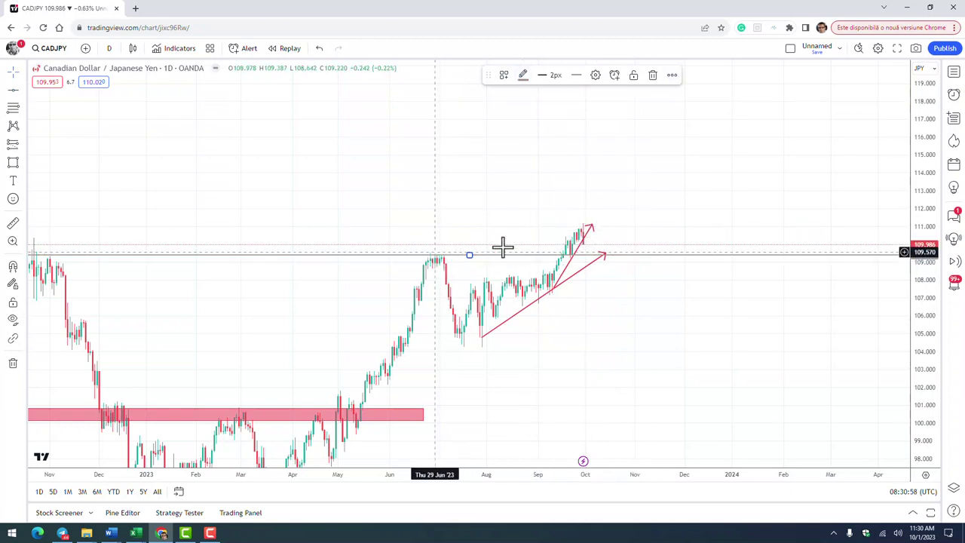